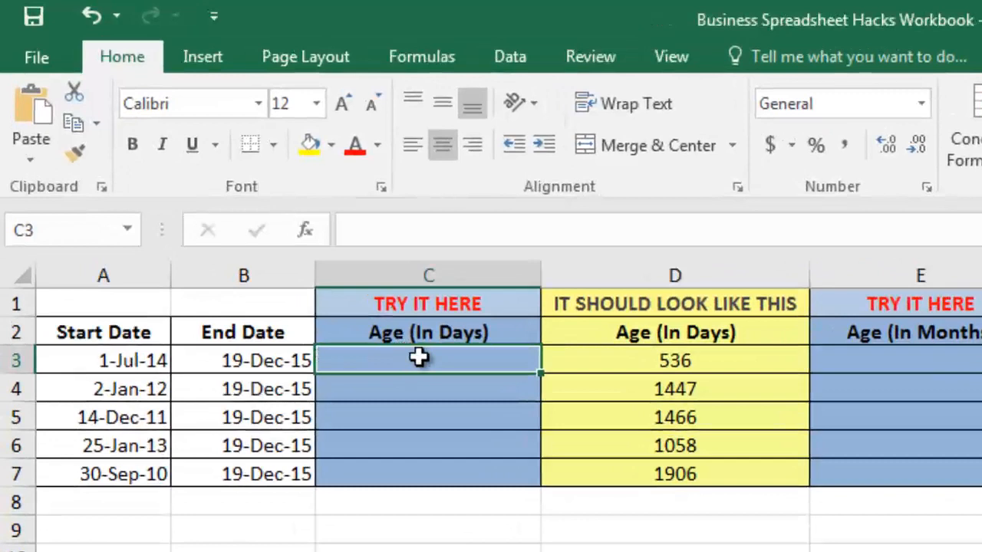
Examine the Age (In Days) practice and answer columns and the start and end date cells in row 3.
drag(440, 400, 446, 469)
click(464, 350)
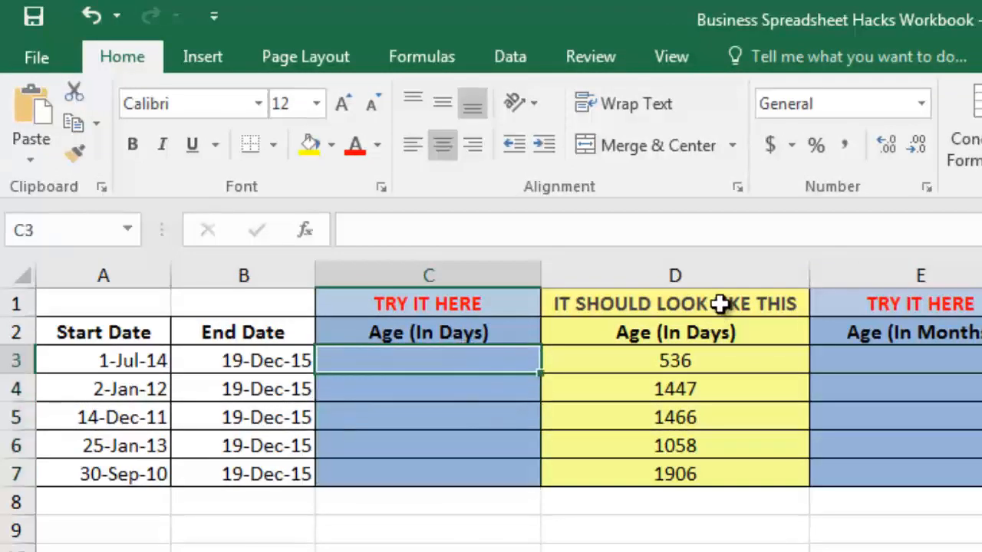
drag(721, 303, 681, 456)
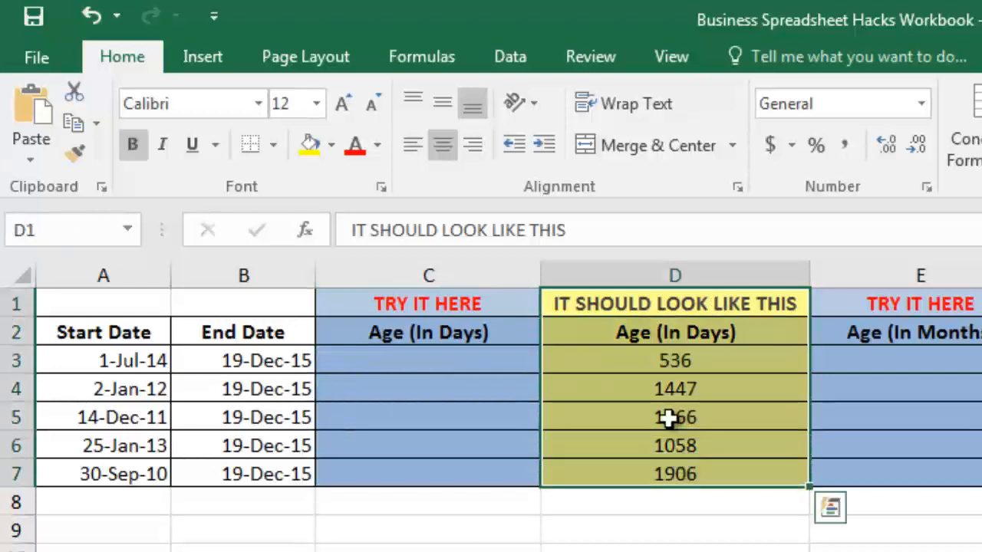
click(115, 362)
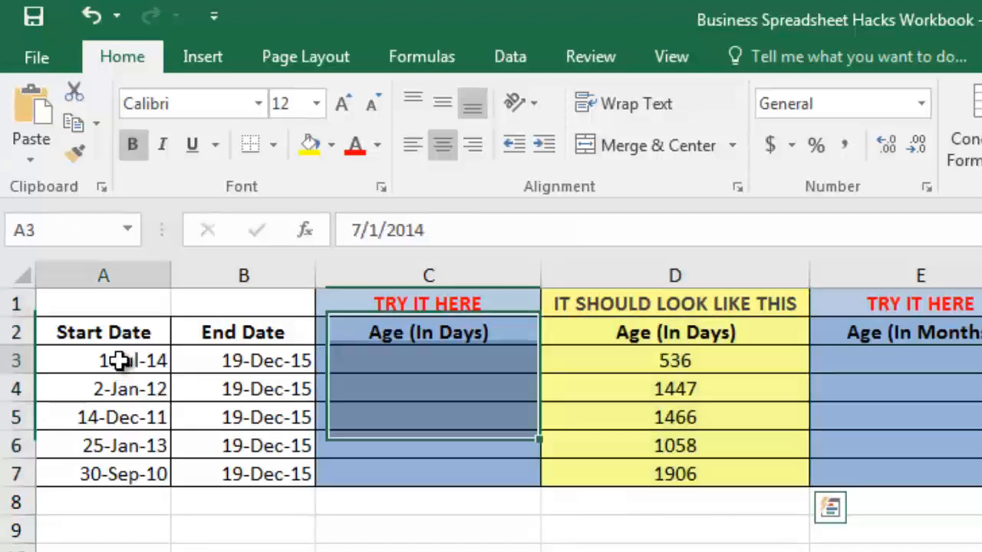
click(247, 367)
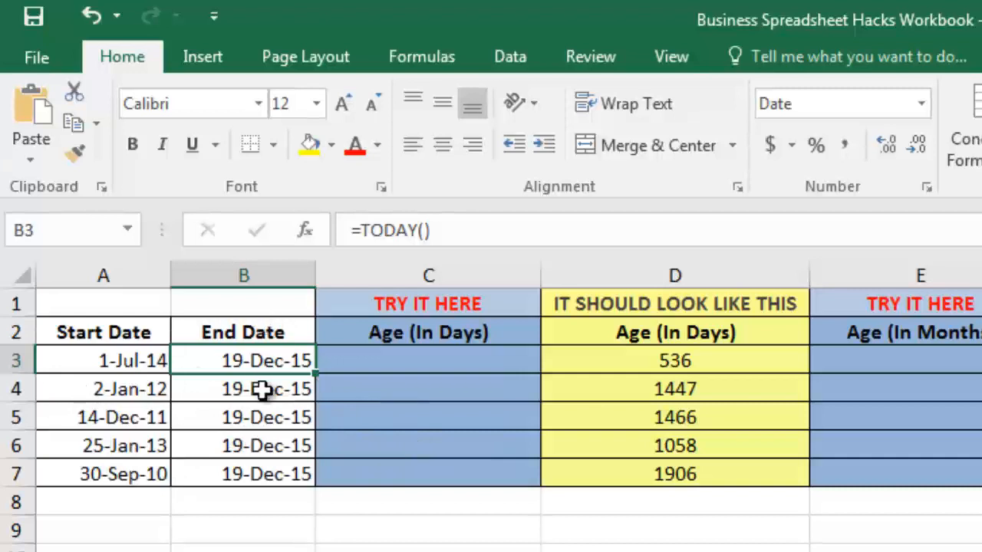
Enter the formula =DATEDIF(A3,B3,"D") in cell C3 to calculate the age in days.
click(362, 362)
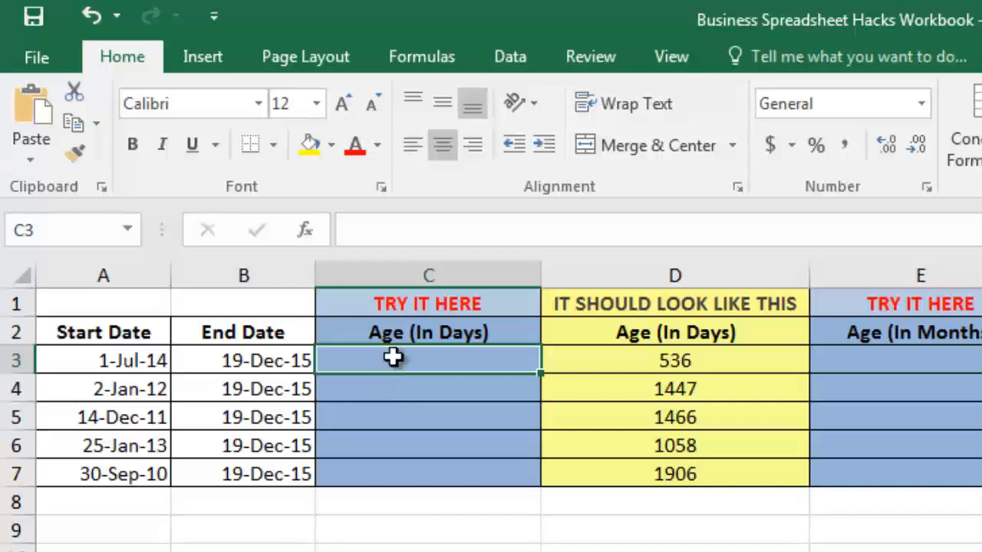
click(441, 229)
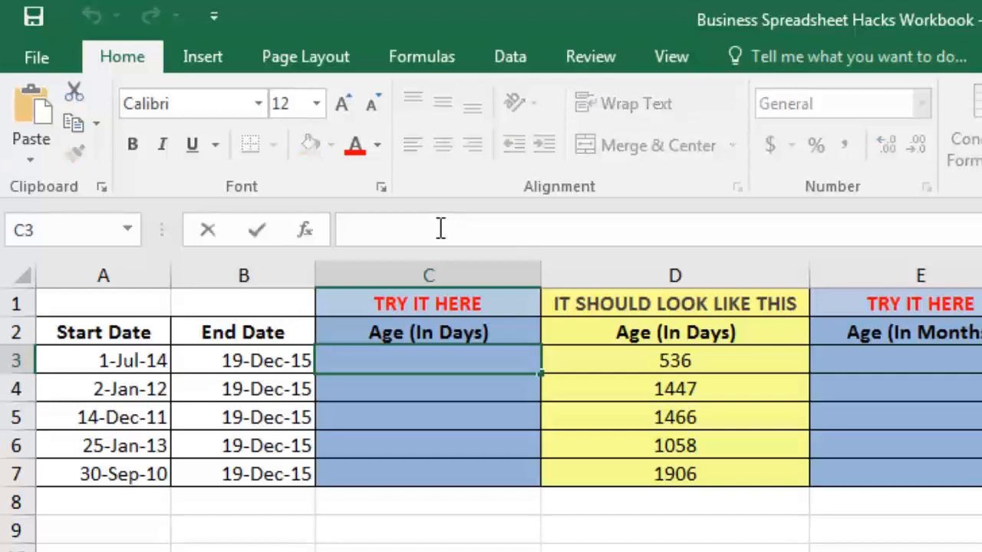
text(=DATEDIF)
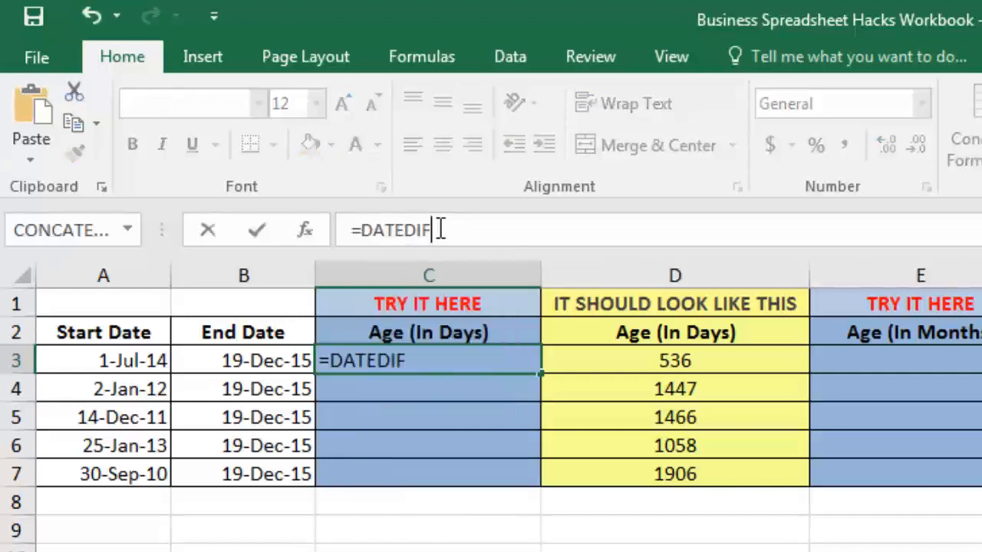
text(())
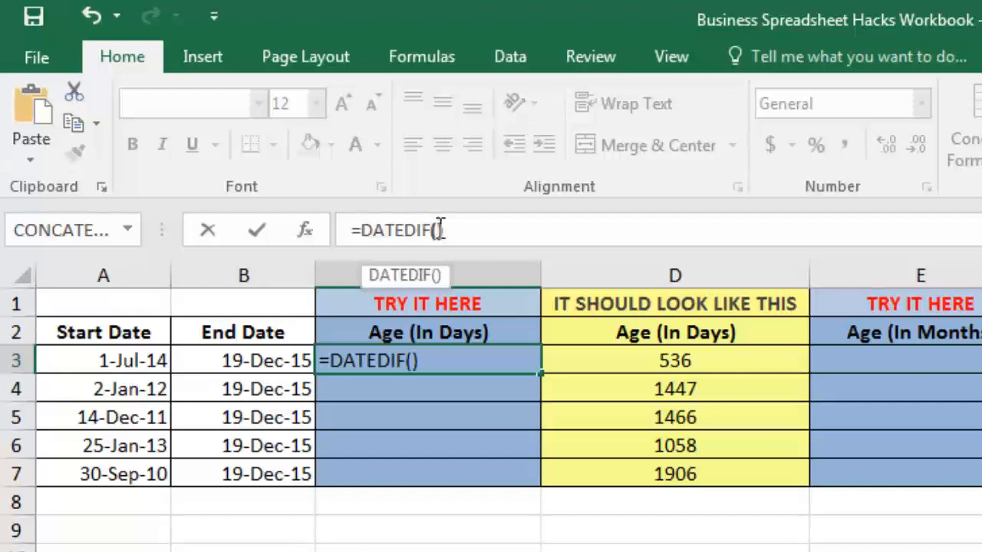
key(Left)
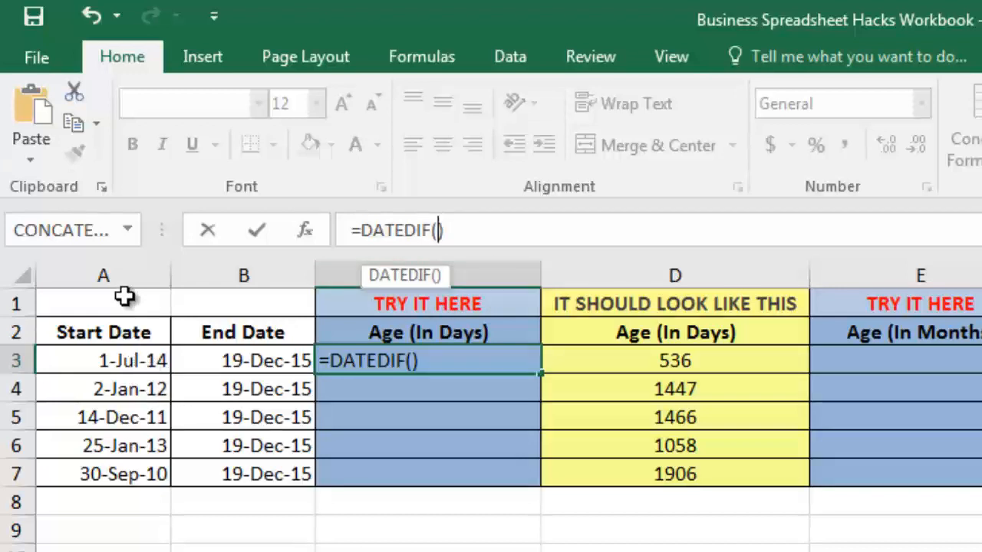
click(124, 362)
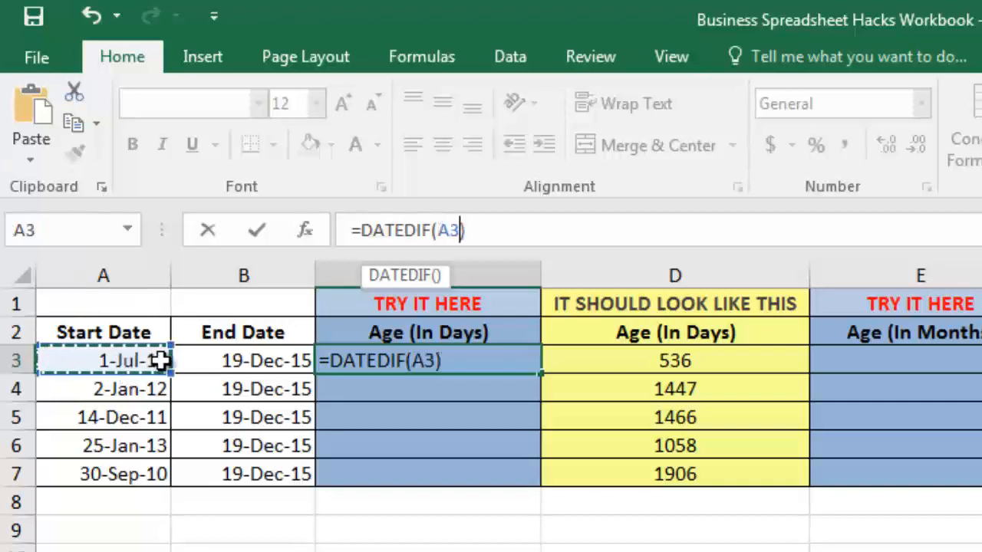
text(,)
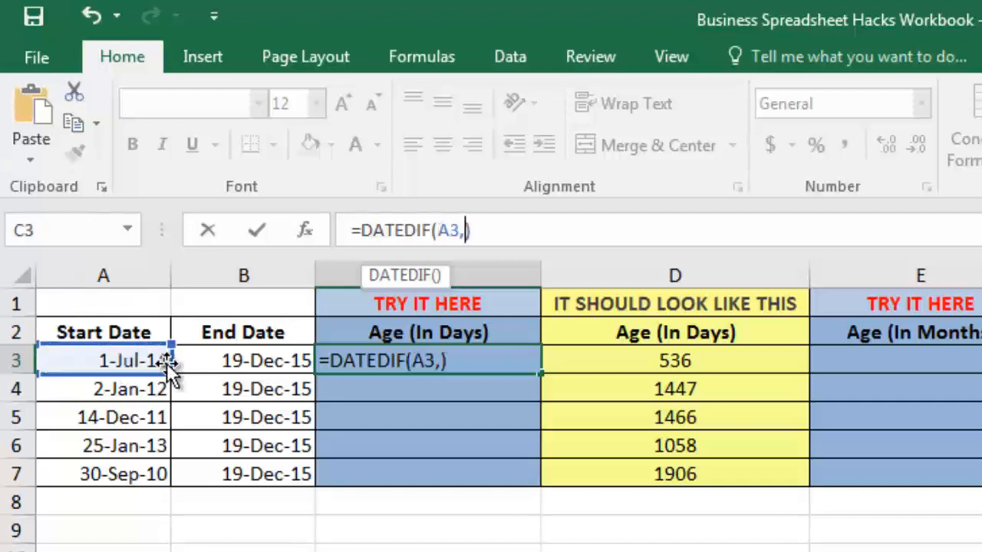
click(230, 368)
text(,)
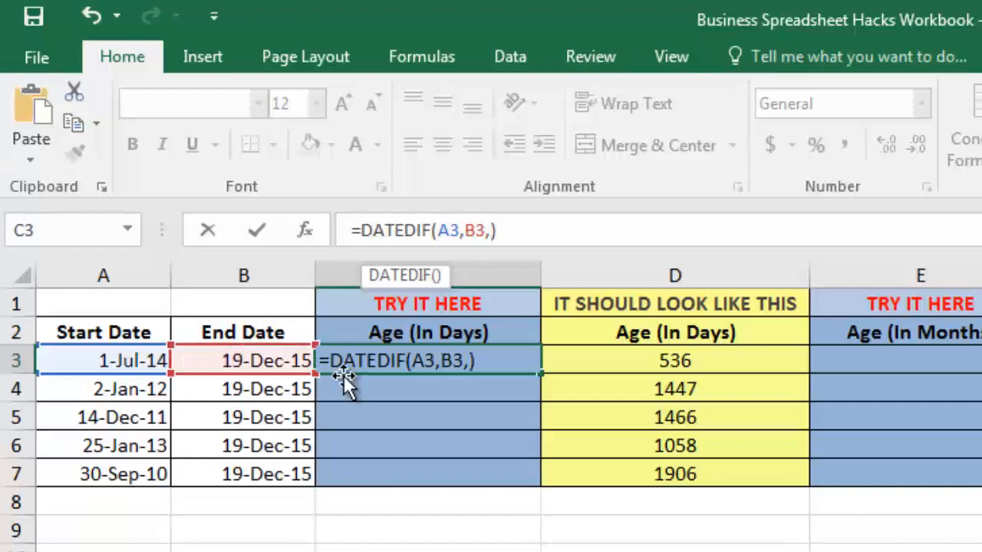
text("D")
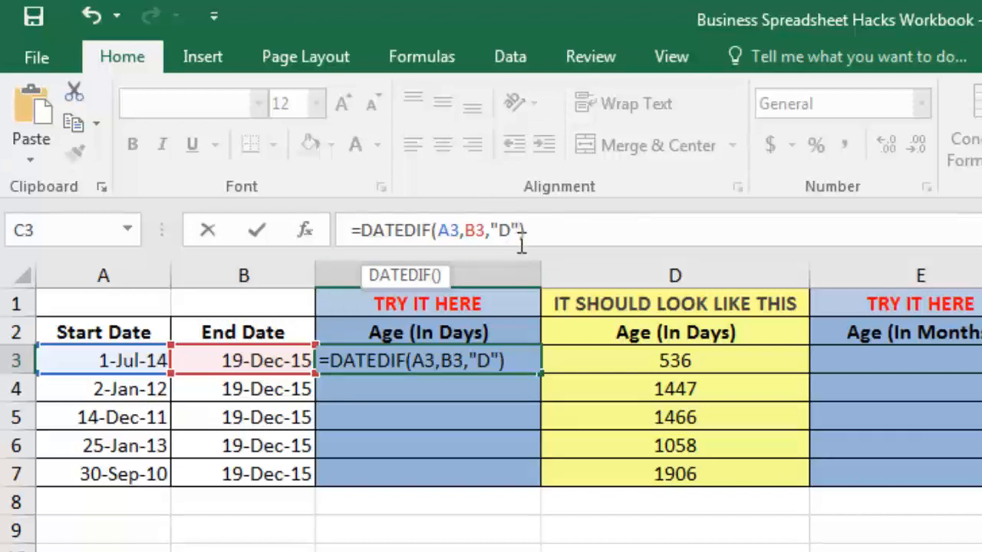
click(546, 241)
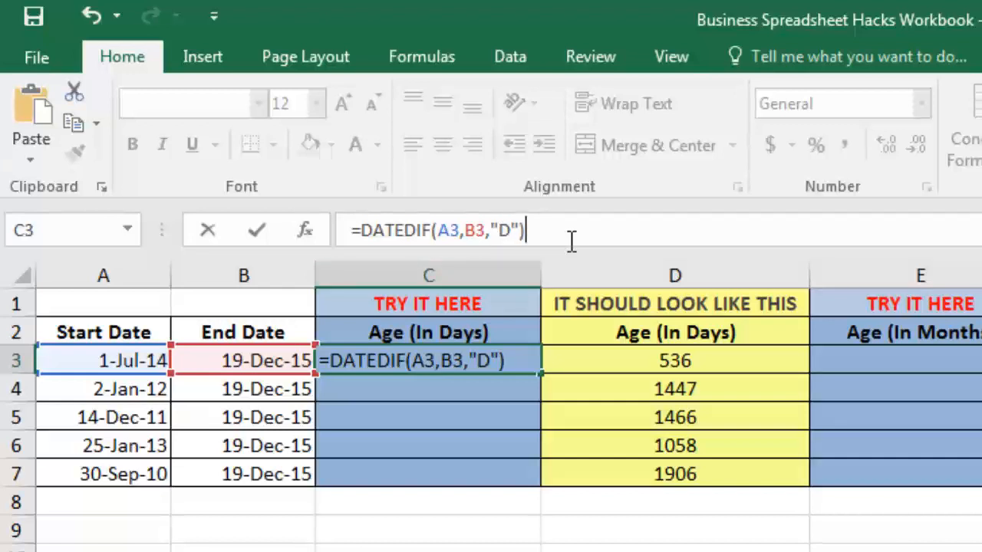
key(Return)
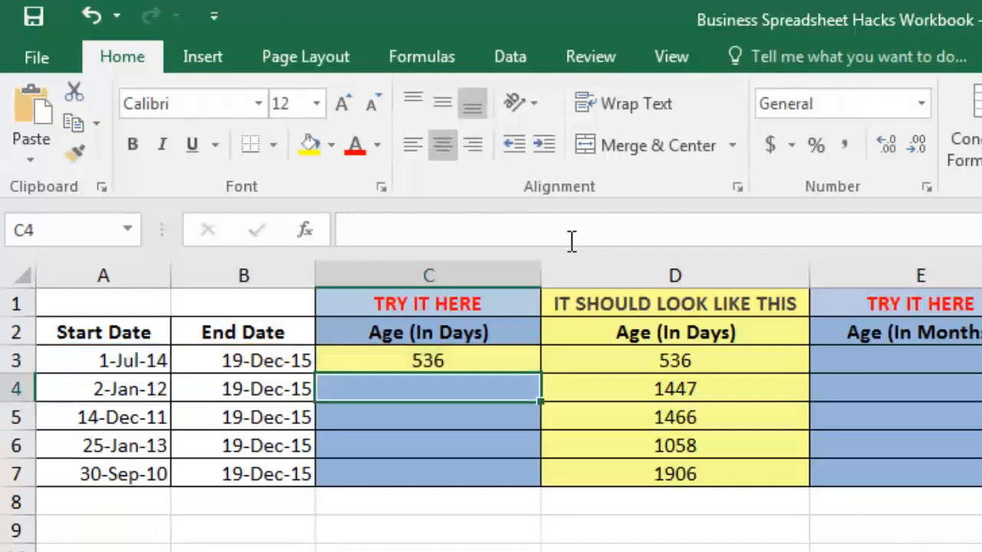
Fill the age-in-days formula from C3 down to C7 and compare the results with column D.
click(416, 363)
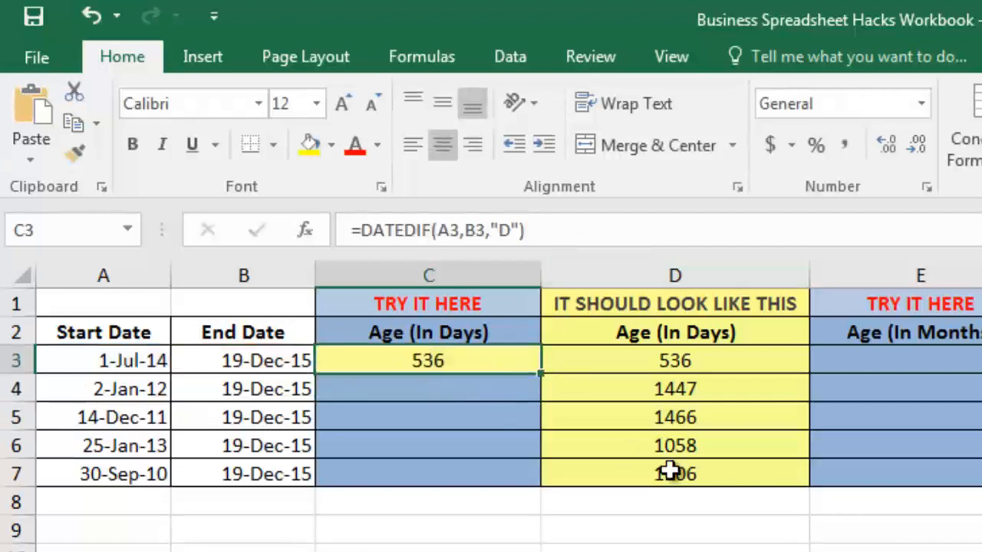
click(693, 365)
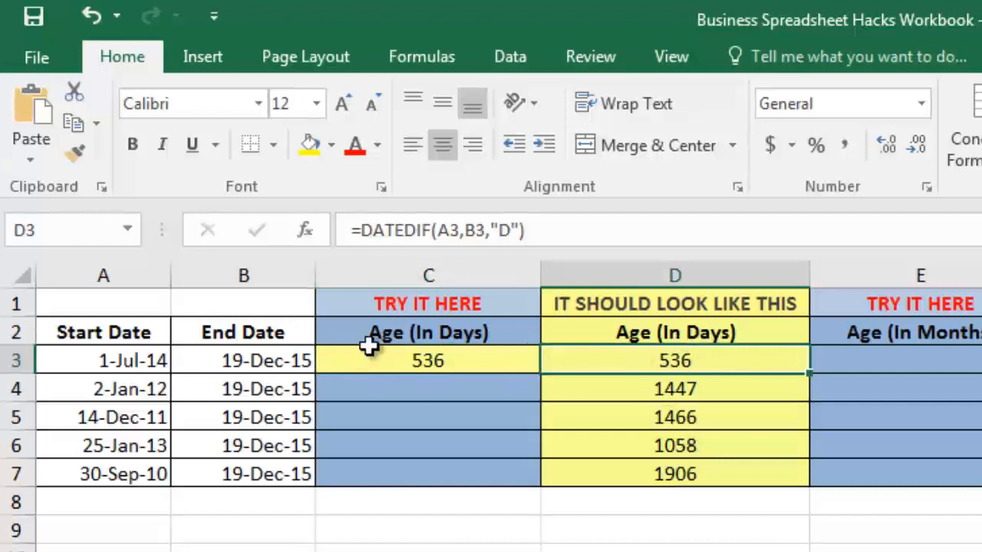
click(427, 362)
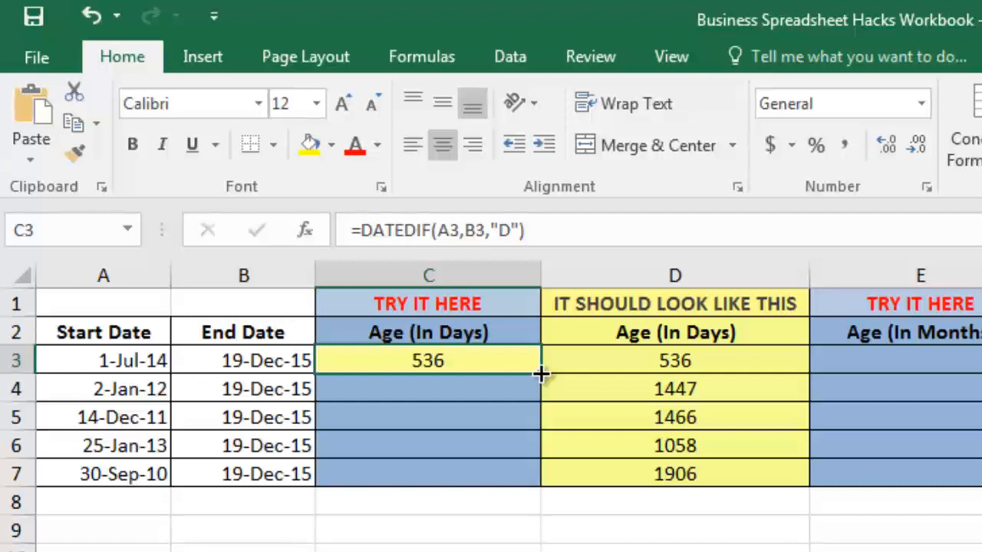
drag(541, 373, 532, 480)
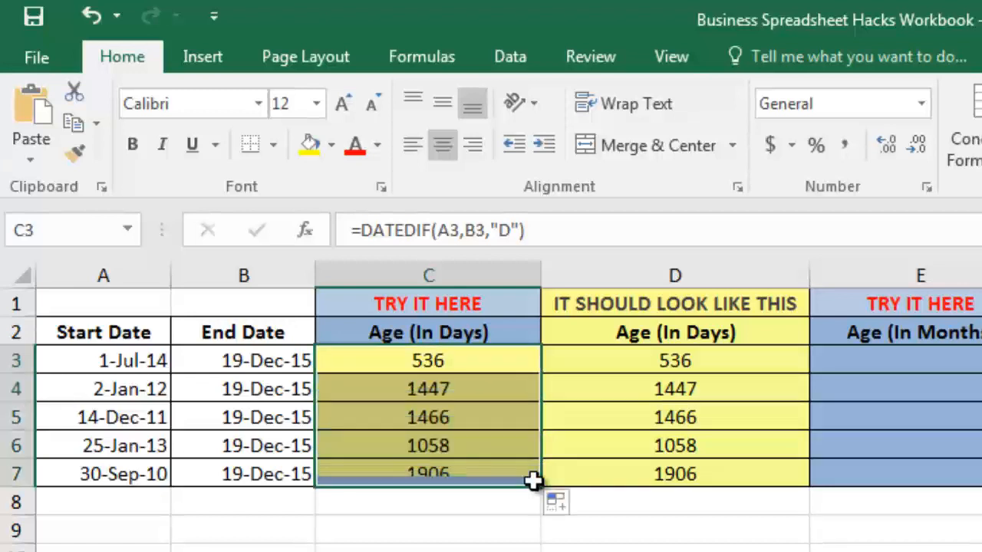
click(449, 398)
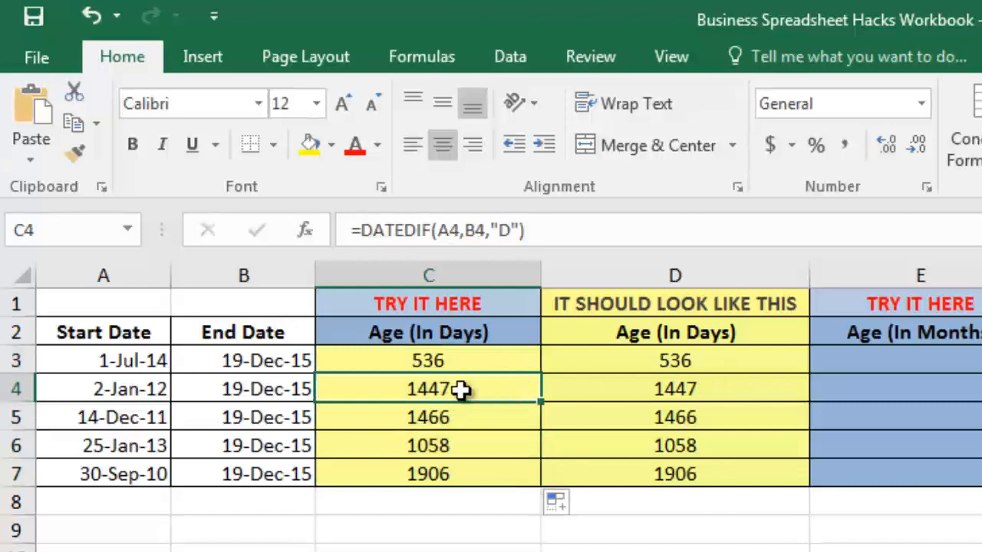
click(700, 393)
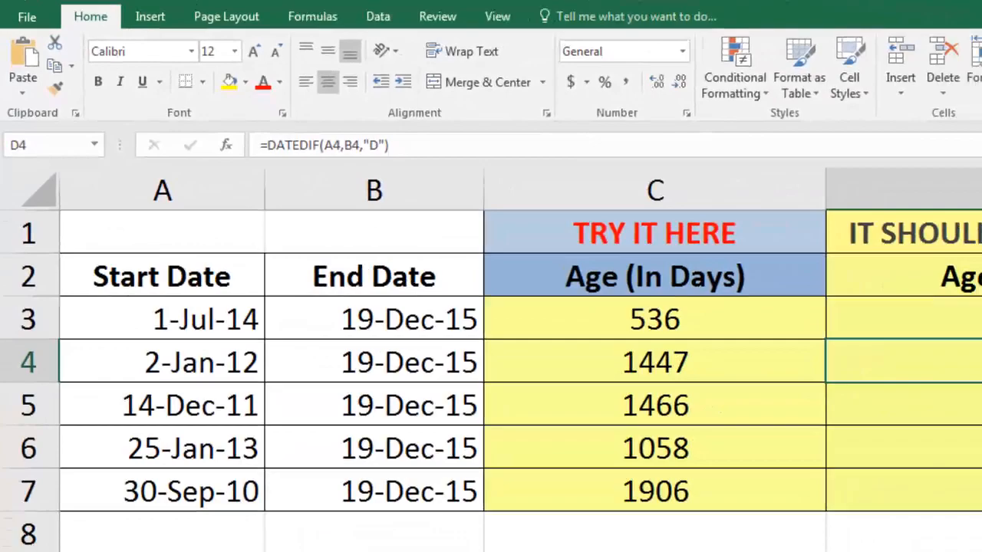
Copy the DATEDIF formula text from cell C3 for reuse in the Age (In Months) column.
click(479, 551)
click(566, 545)
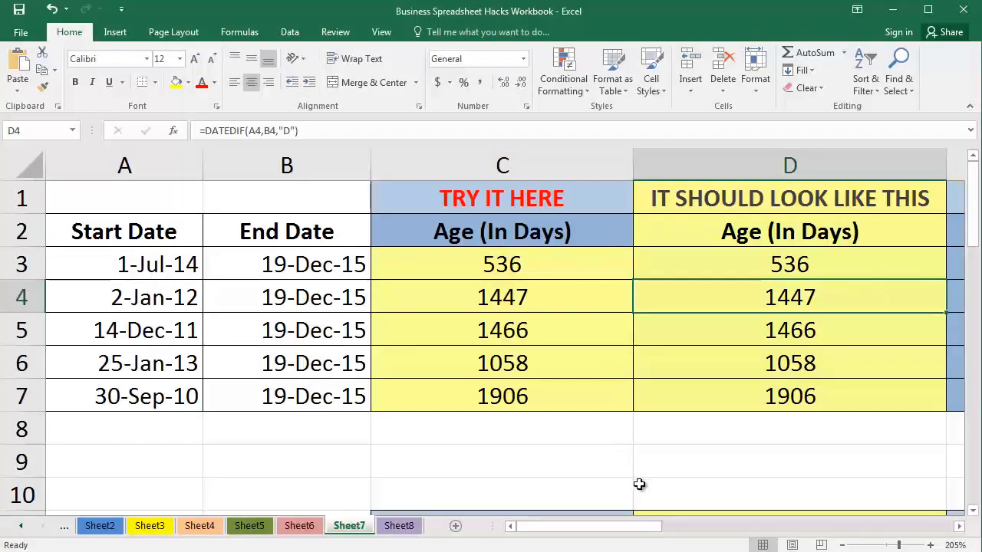
mouse_move(629, 528)
mouse_down()
mouse_move(707, 524)
mouse_move(618, 530)
mouse_up()
click(507, 268)
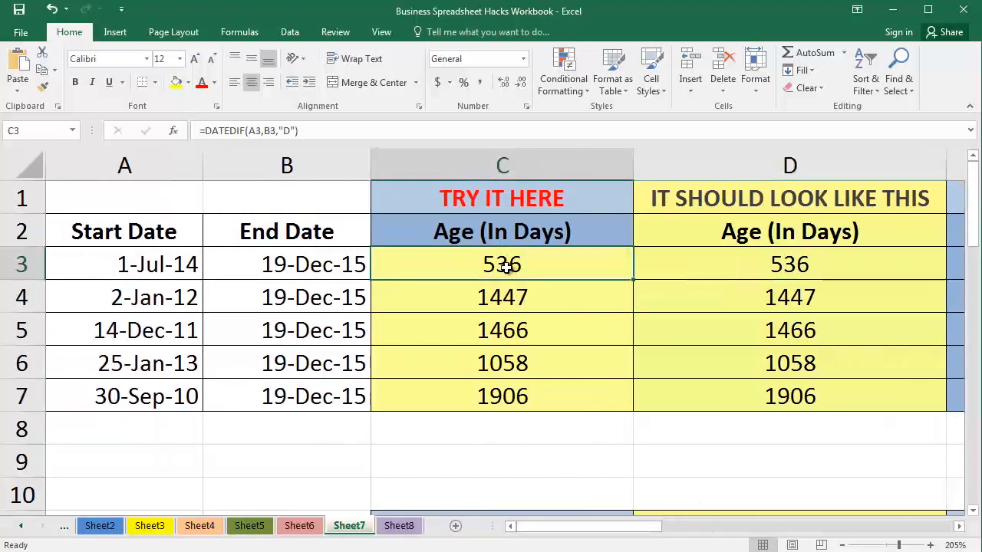
click(323, 130)
drag(591, 526, 739, 531)
click(484, 261)
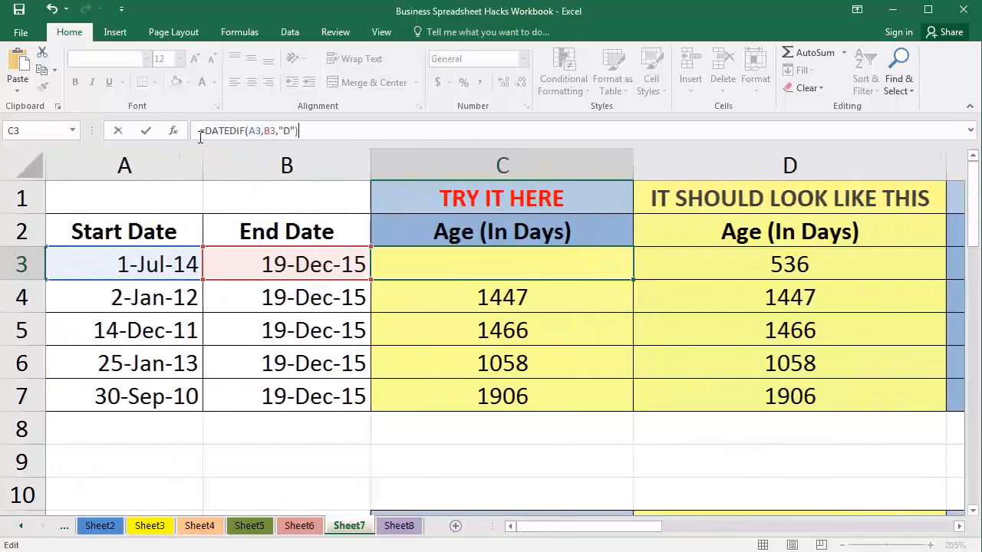
Paste the copied formula text into cell E3 and change its unit so it reads =DATEDIF(A3,B3,"M").
drag(635, 530, 756, 499)
click(485, 262)
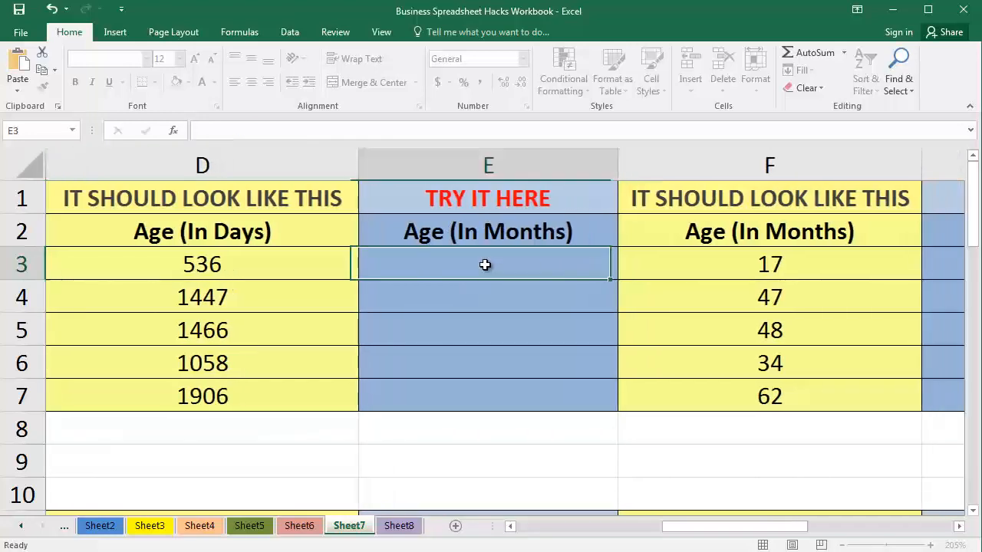
key(ctrl+v)
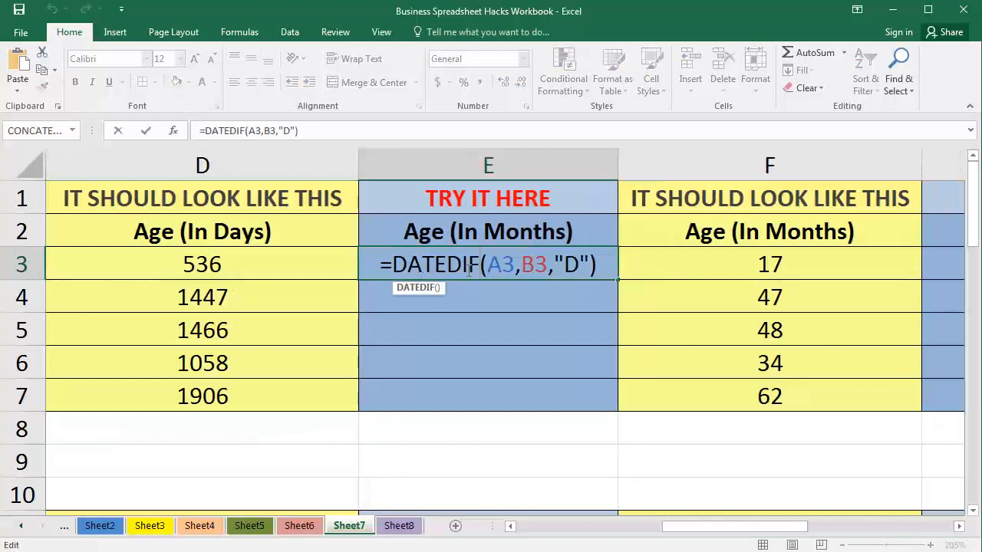
click(579, 265)
key(BackSpace)
text(M)
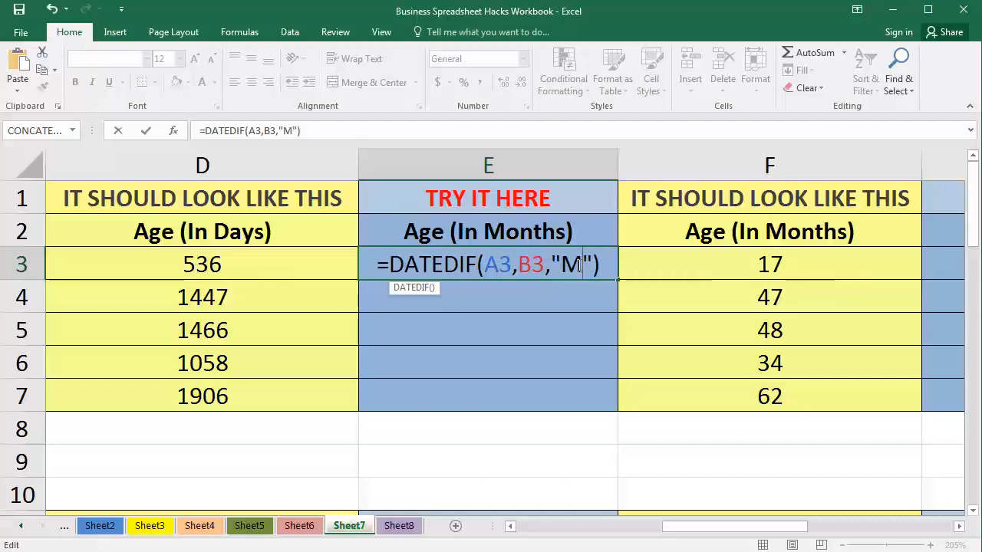
key(Return)
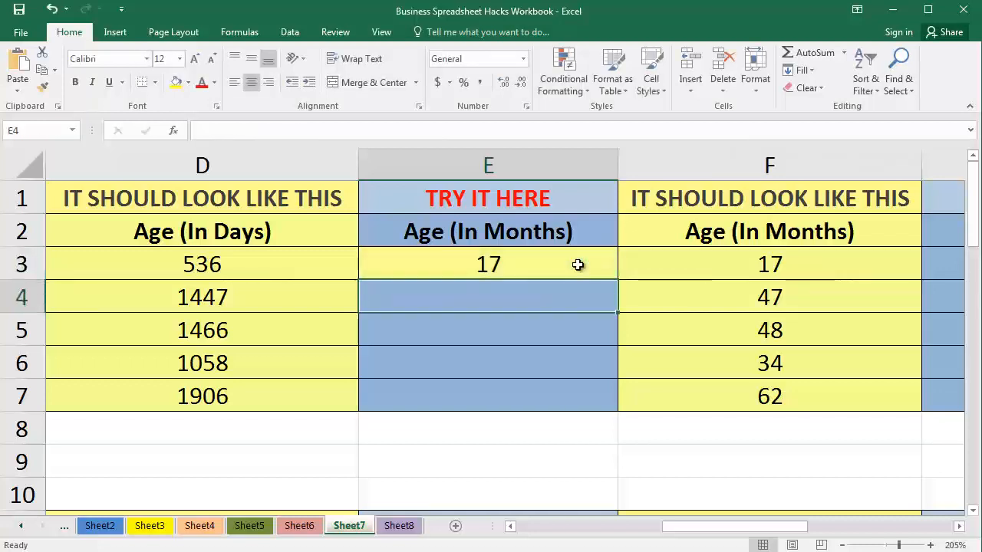
Fill the age-in-months formula from E3 down to E7 and compare the results with column F.
click(577, 264)
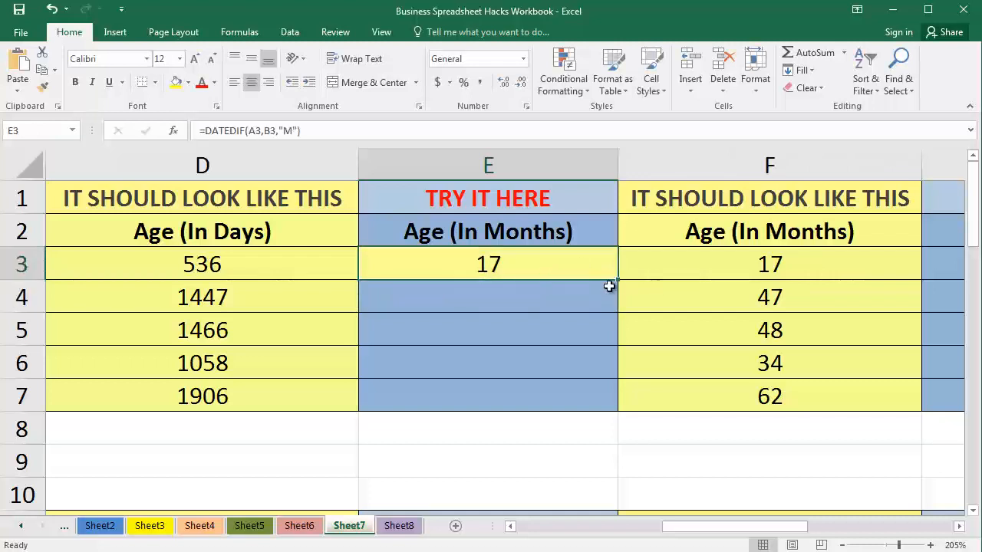
drag(620, 281, 610, 407)
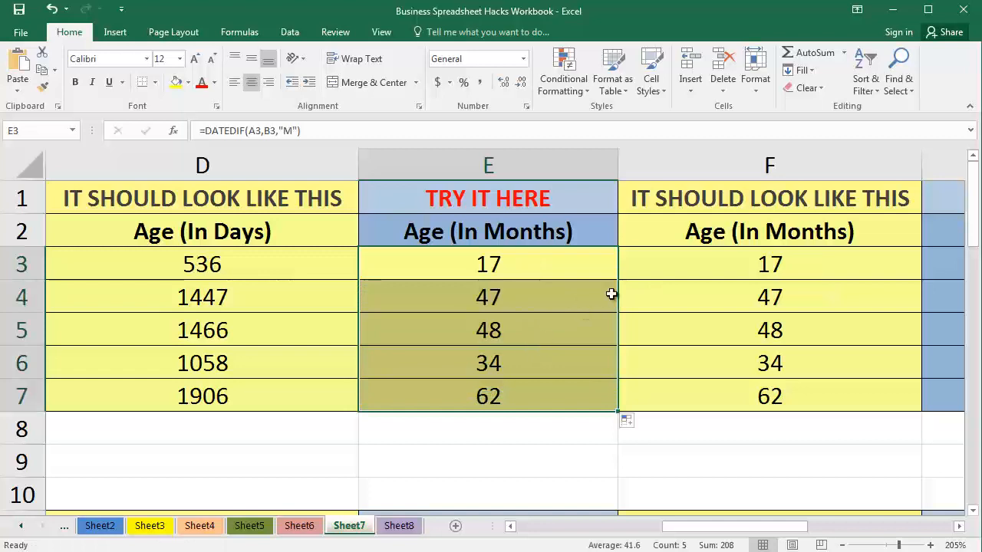
drag(579, 265, 642, 396)
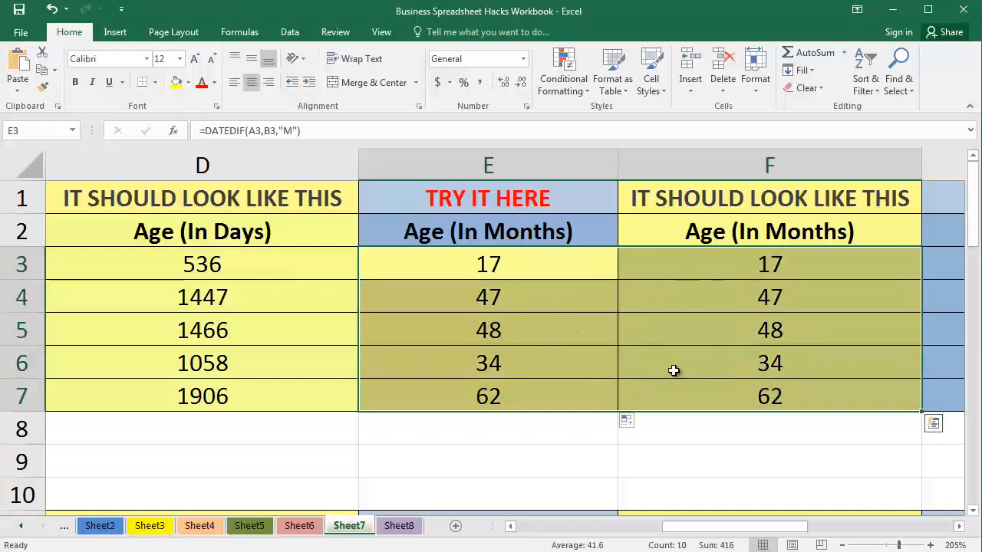
click(579, 394)
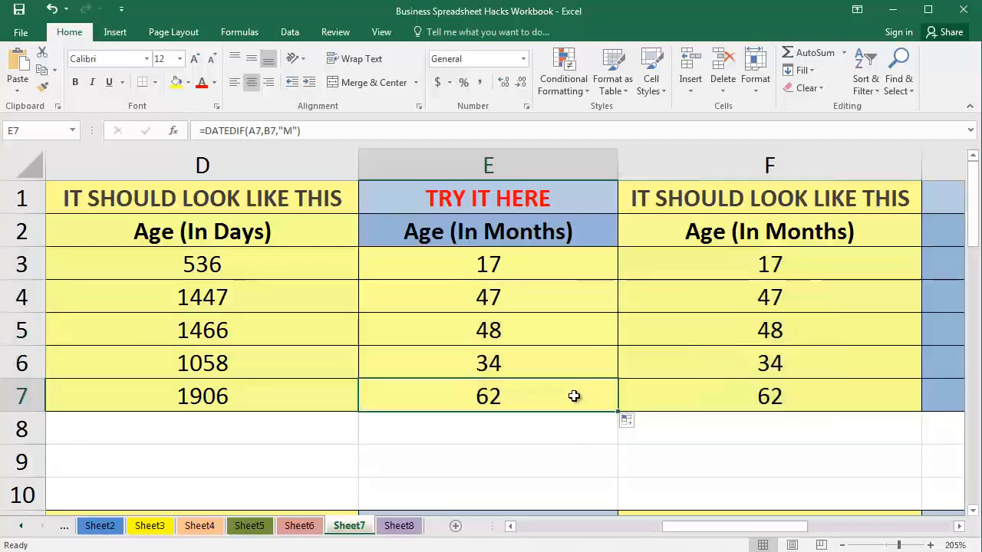
click(741, 395)
click(537, 237)
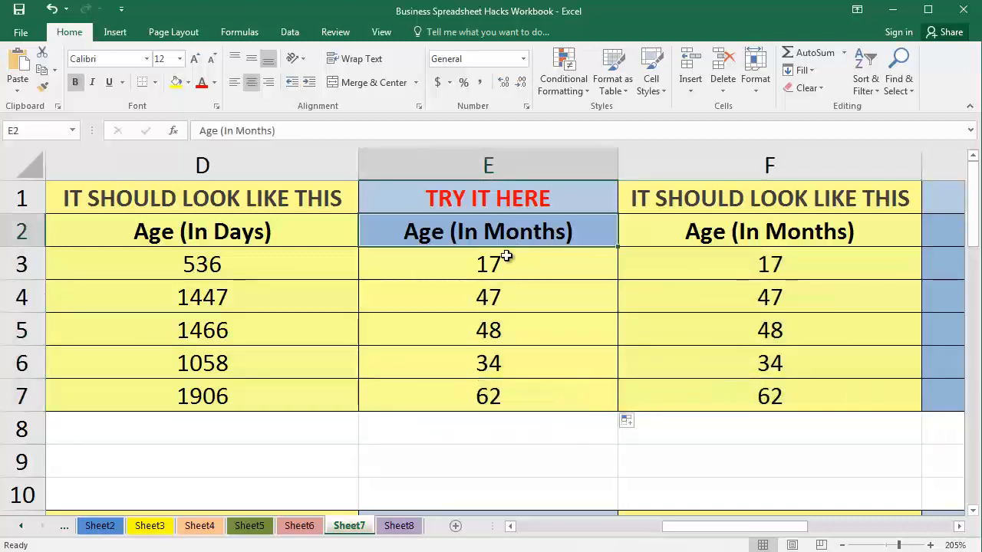
click(506, 255)
drag(339, 131, 198, 131)
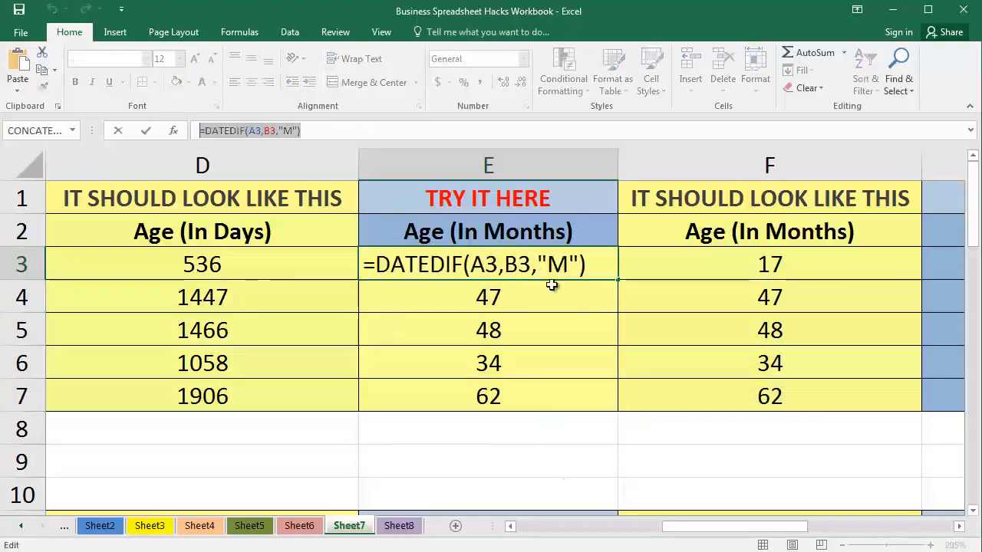
text(=)
click(552, 286)
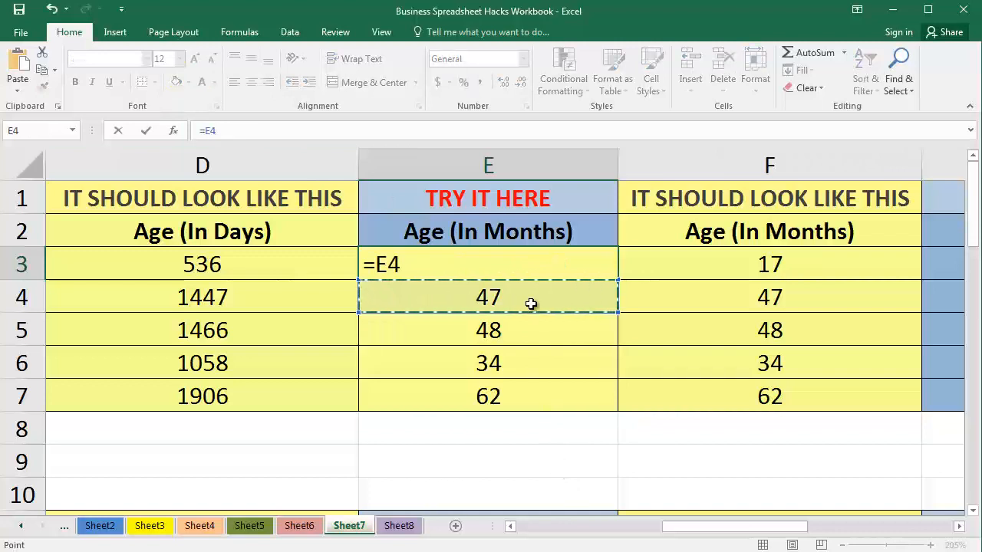
key(ctrl+z)
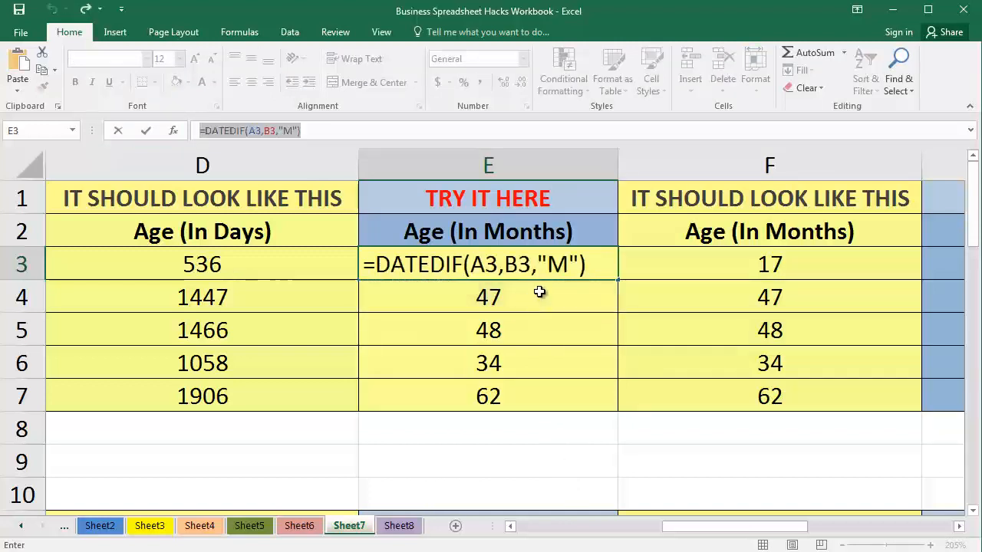
key(Escape)
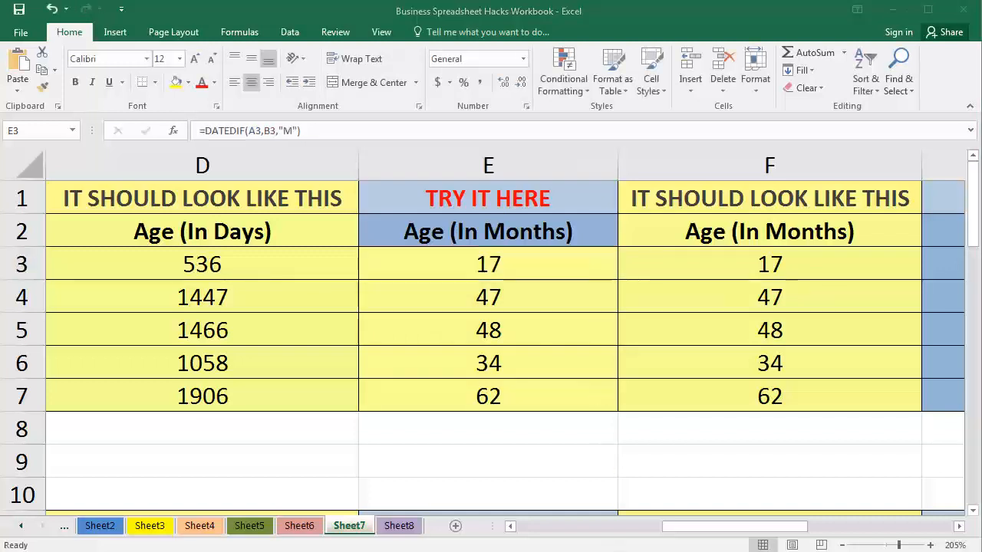
click(566, 543)
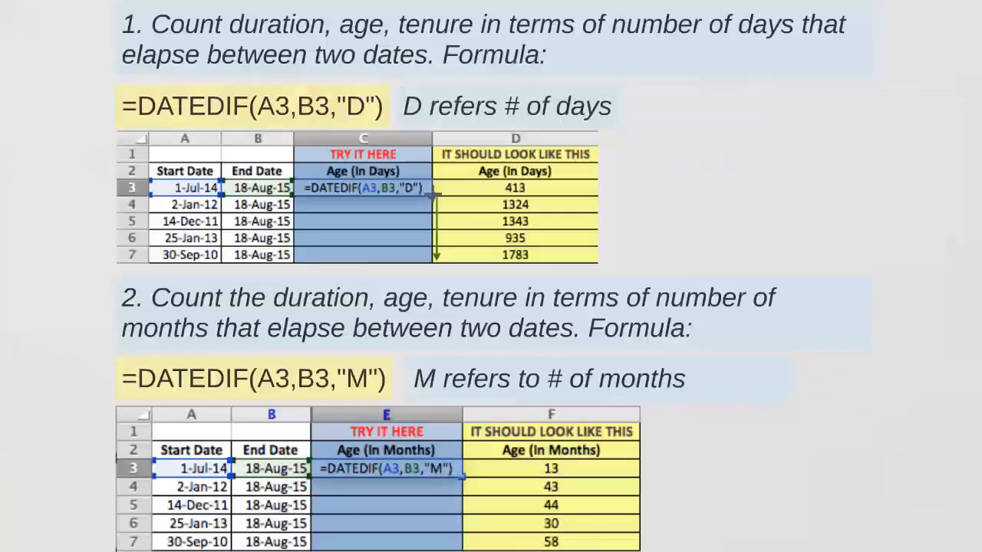
key(Right)
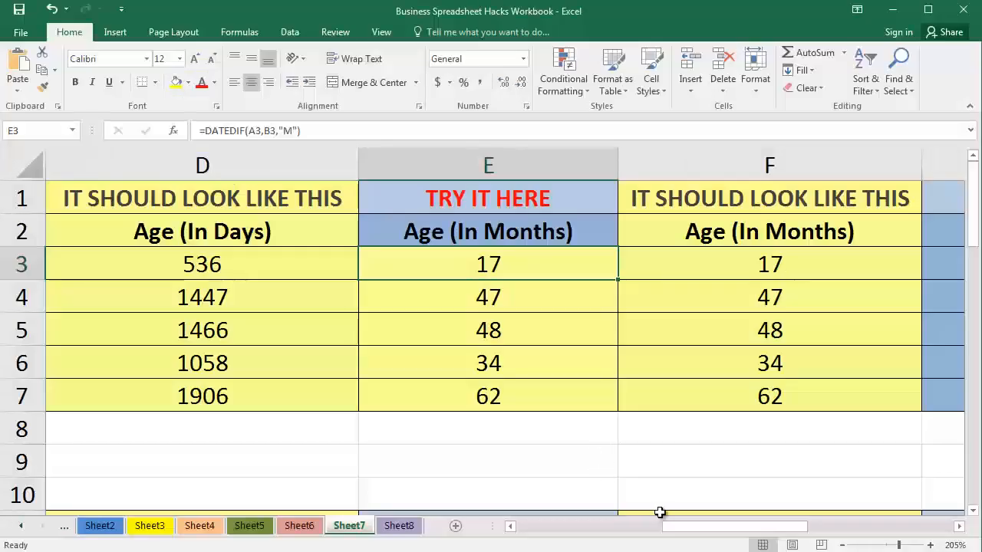
Enter =DATEDIF(A3,B3,"Y") in cell G3 to calculate the first age in years.
drag(753, 535, 754, 491)
click(519, 272)
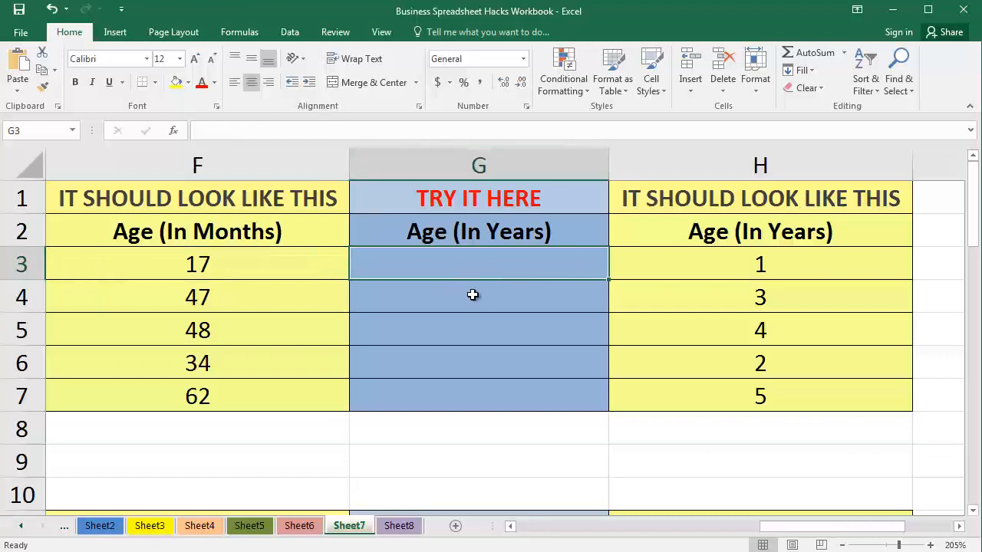
text(=DATED)
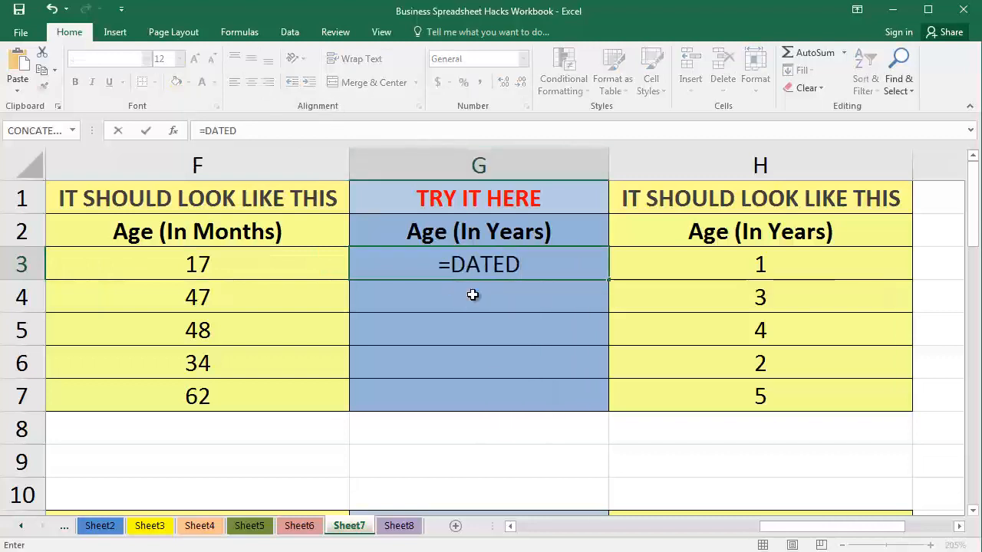
text(IF(A3,B3,"Y")
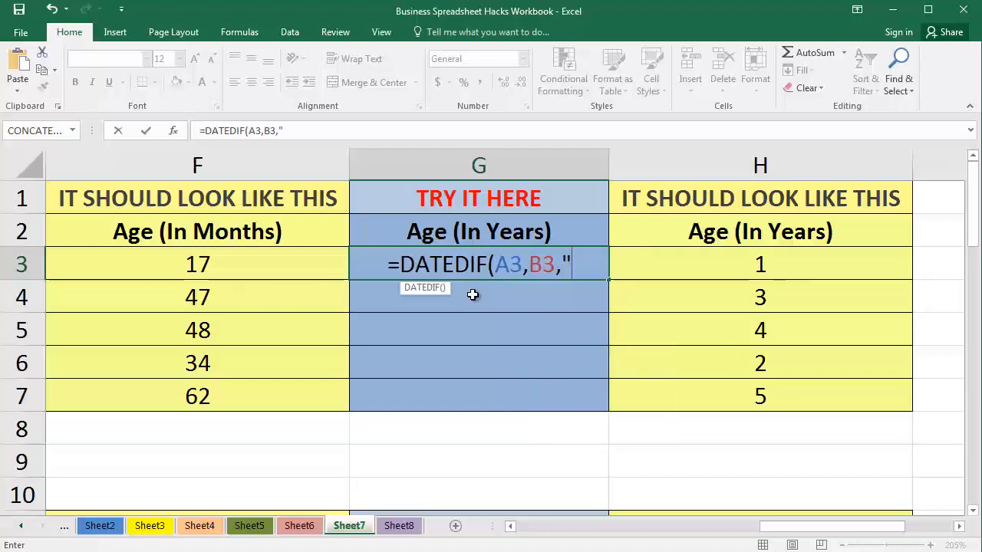
text())
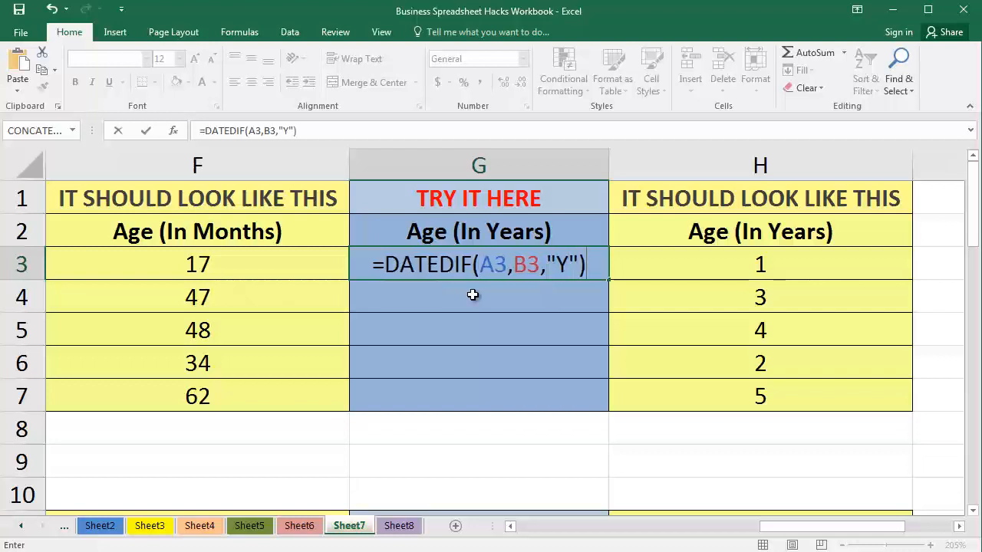
key(Return)
key(Up)
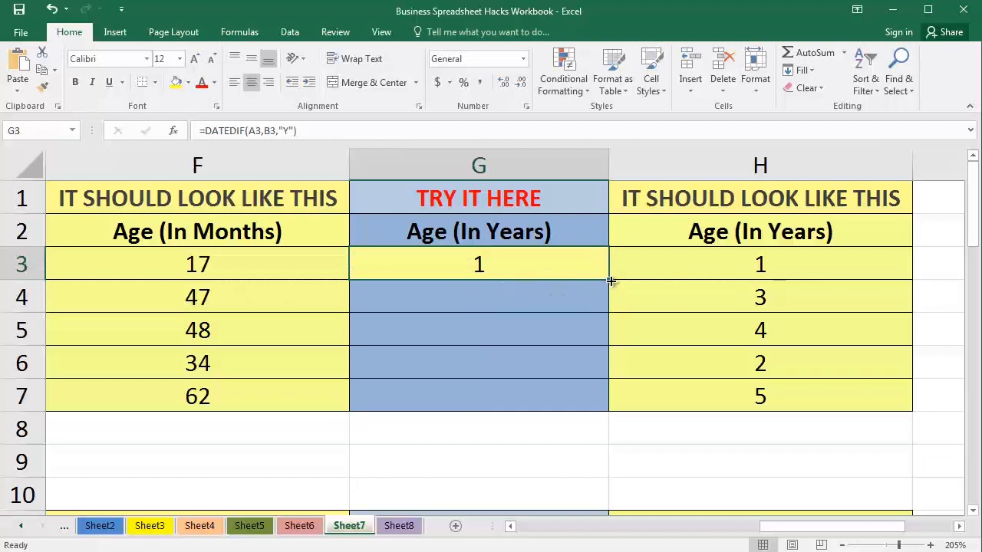
Fill the age-in-years formula from G3 down to G7 and compare the results with column H.
drag(609, 281, 606, 404)
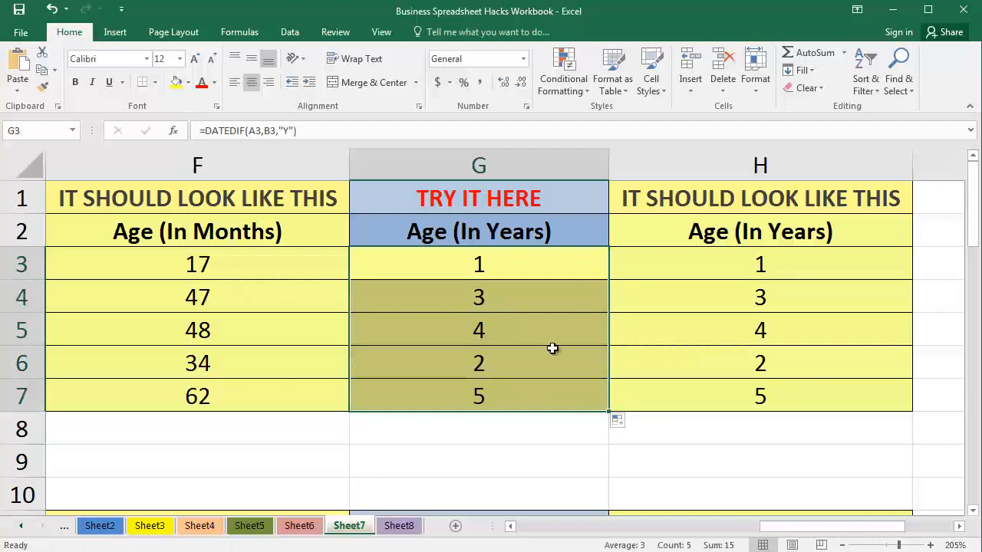
click(548, 261)
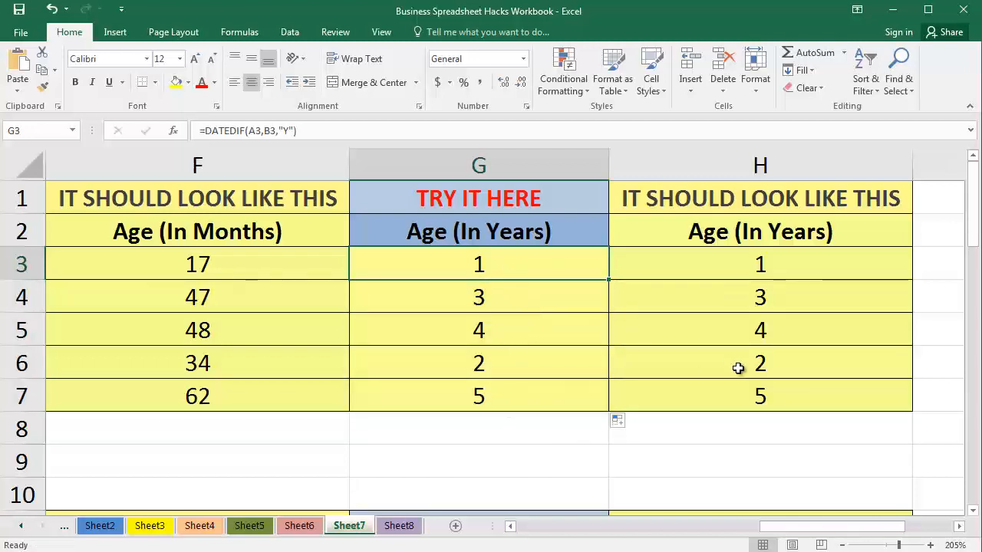
drag(766, 261, 754, 404)
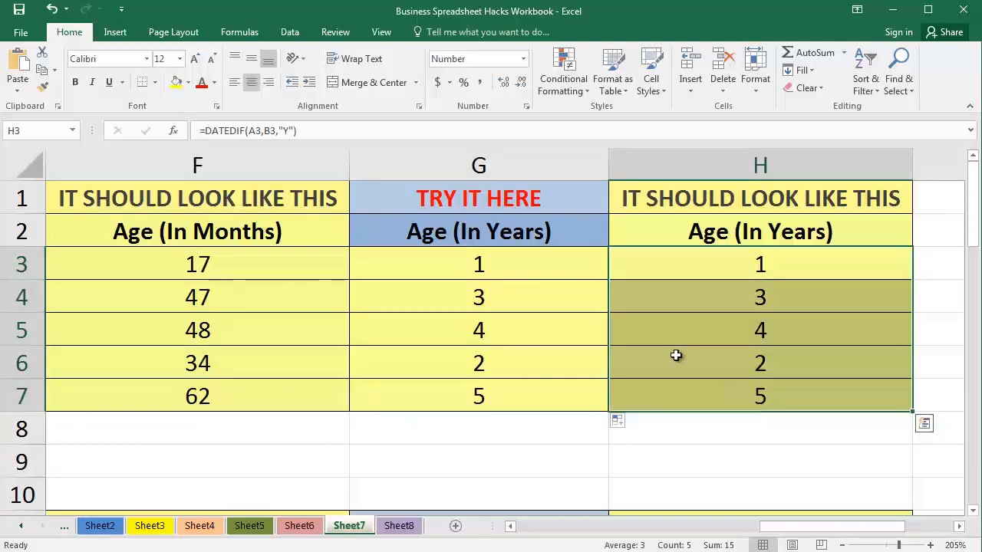
Review the upper table from the Start Date column onward, with its dates and calculated ages.
ctrl+scroll(549, 309, down, 2)
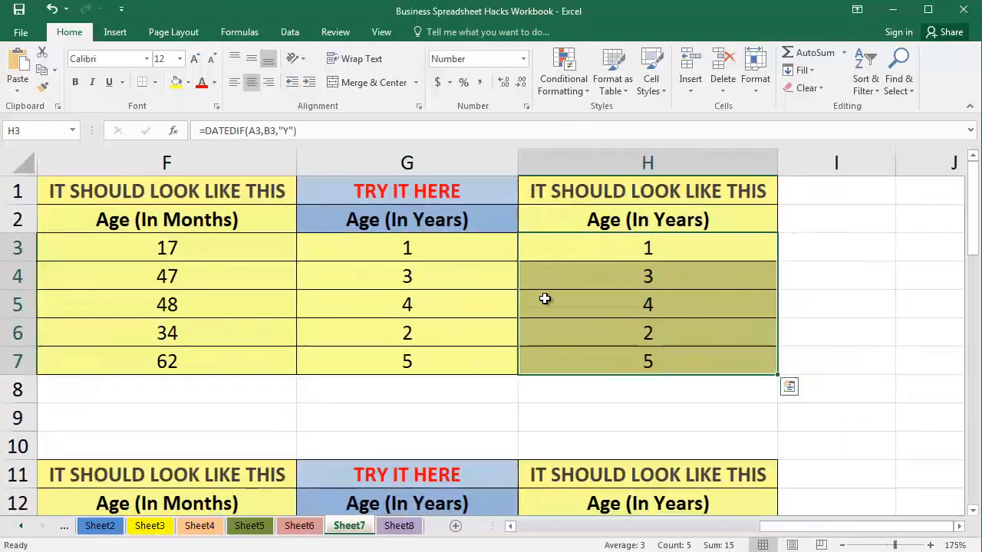
click(731, 527)
drag(730, 526, 659, 525)
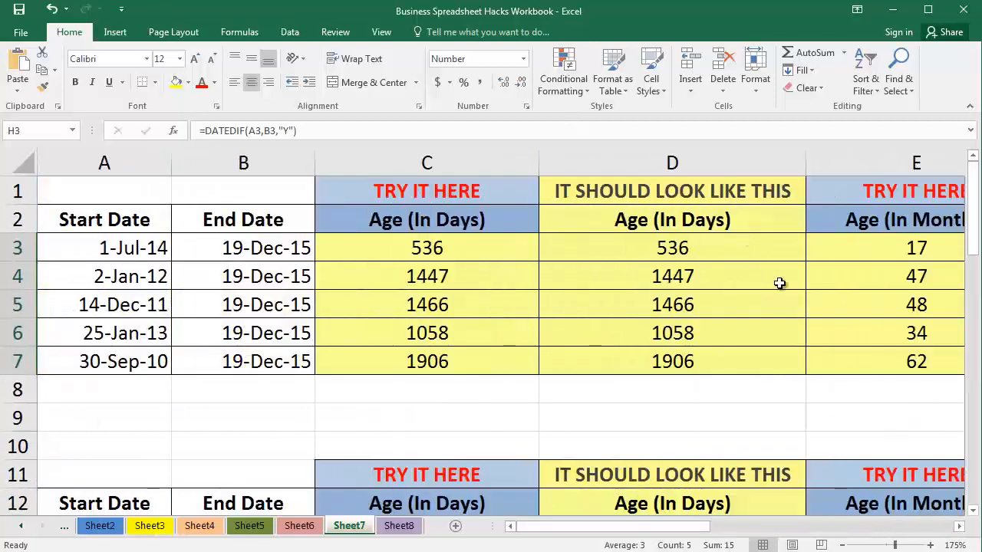